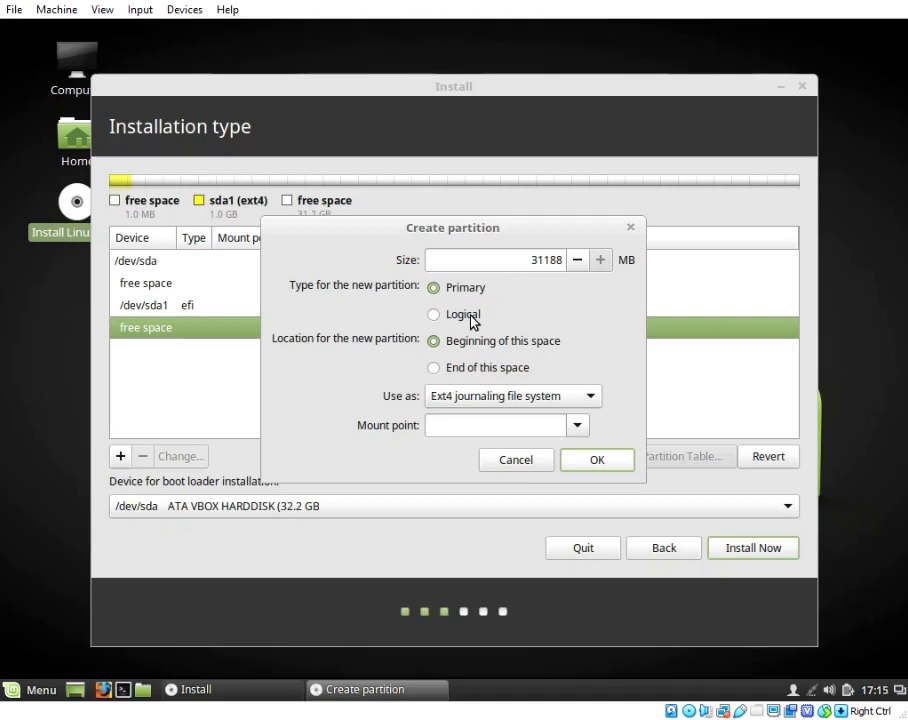
- Make the new partition logical with btrfs journaling file system, and select its size digits for replacement
click(471, 318)
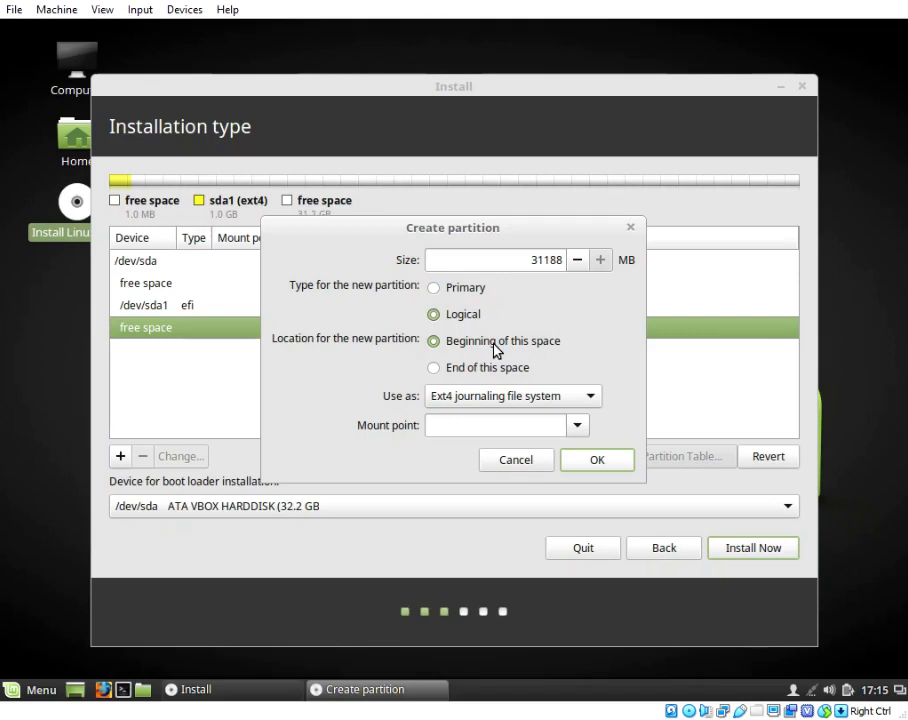
click(566, 396)
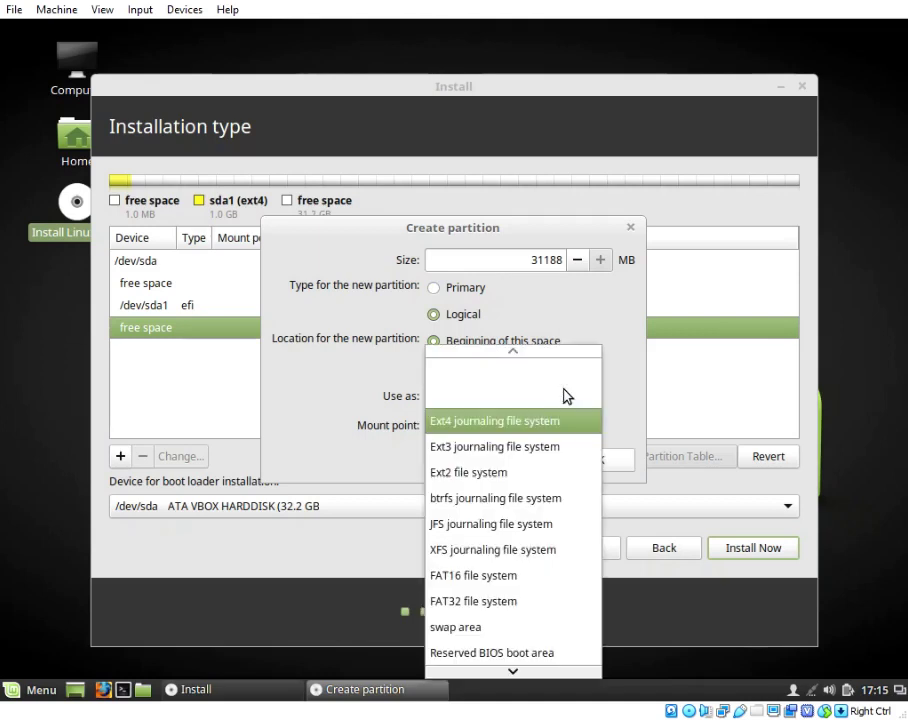
click(535, 498)
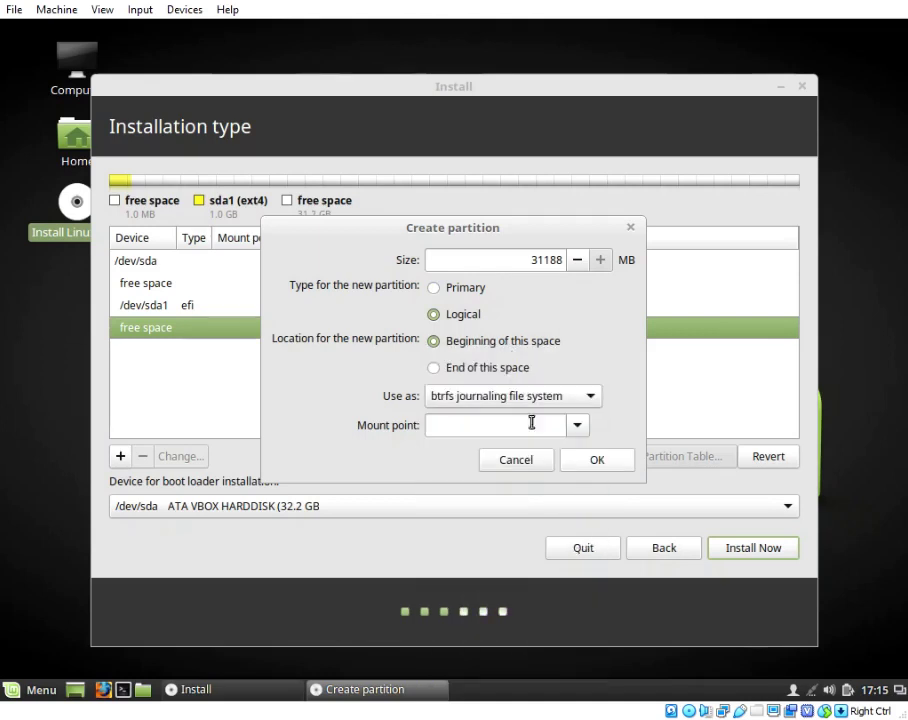
click(535, 260)
drag(535, 260, 557, 261)
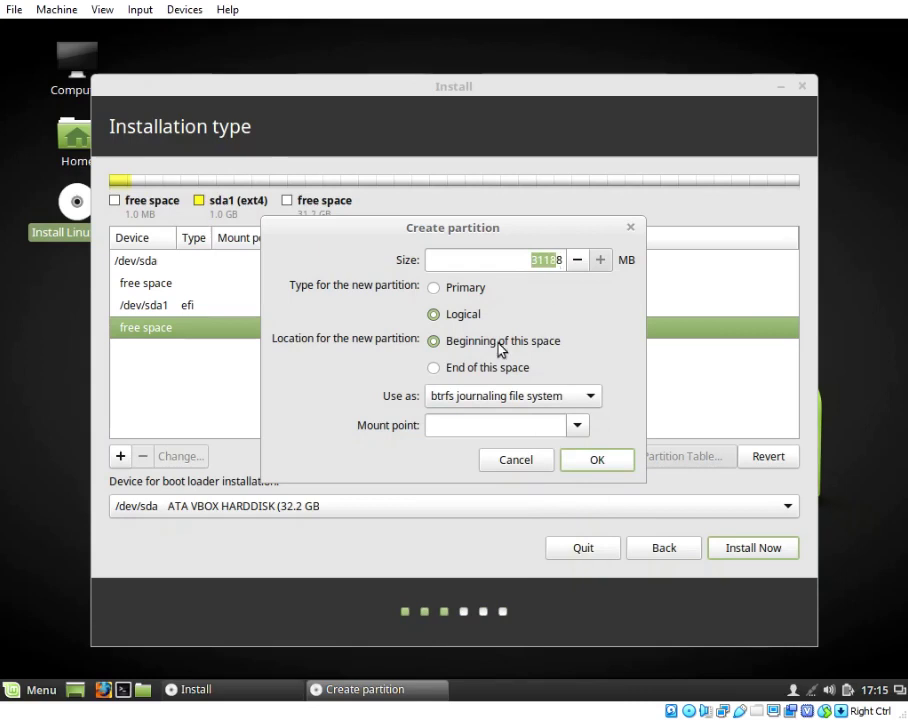
- Set the btrfs partition size to 20498 MB, mount it at /, and confirm it
key(BackSpace)
text(20498)
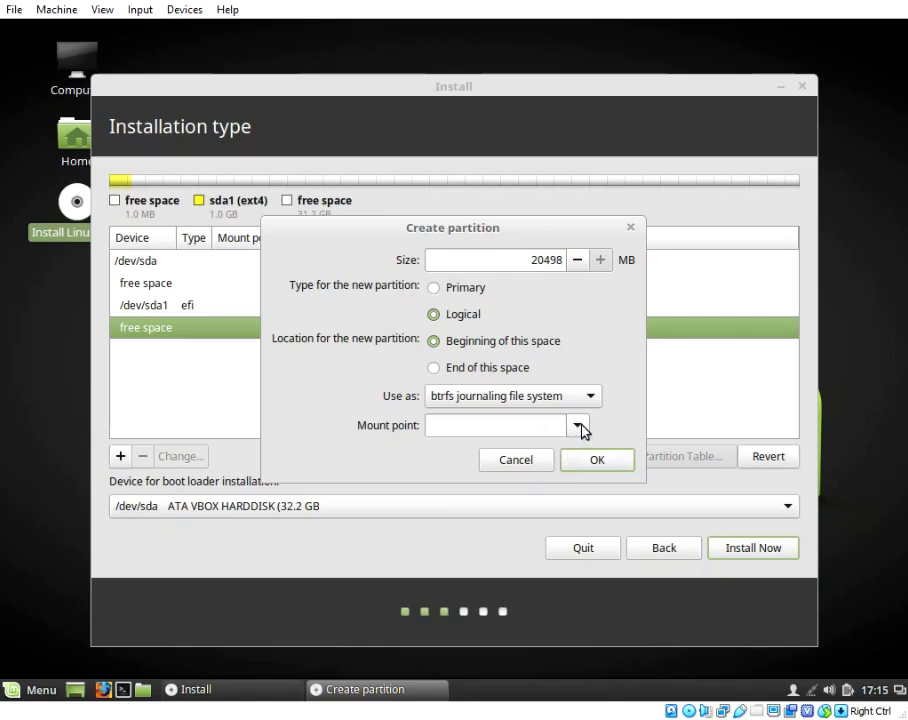
click(580, 427)
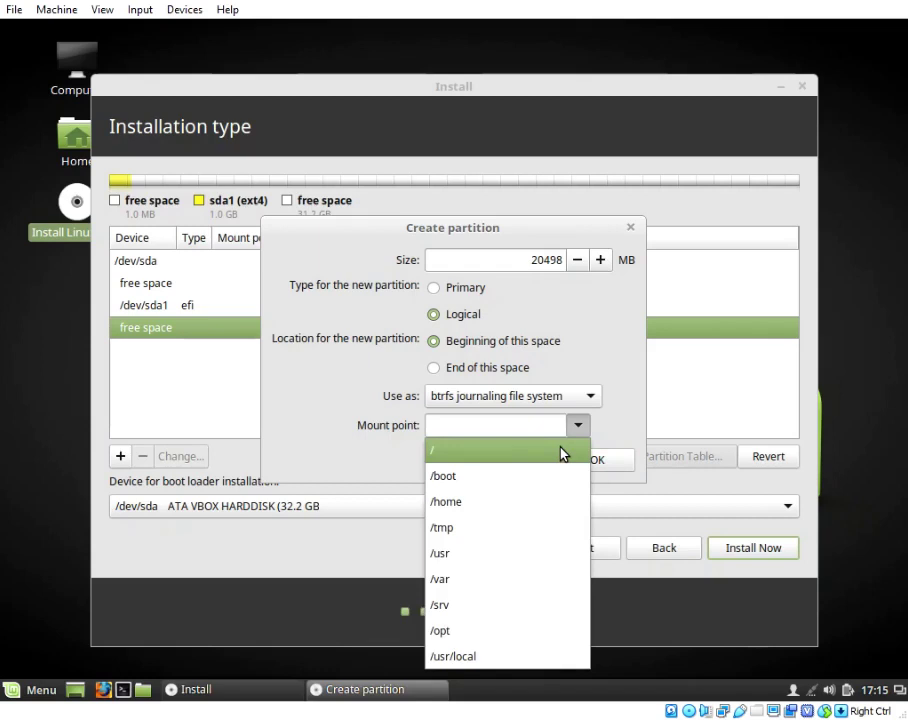
click(562, 452)
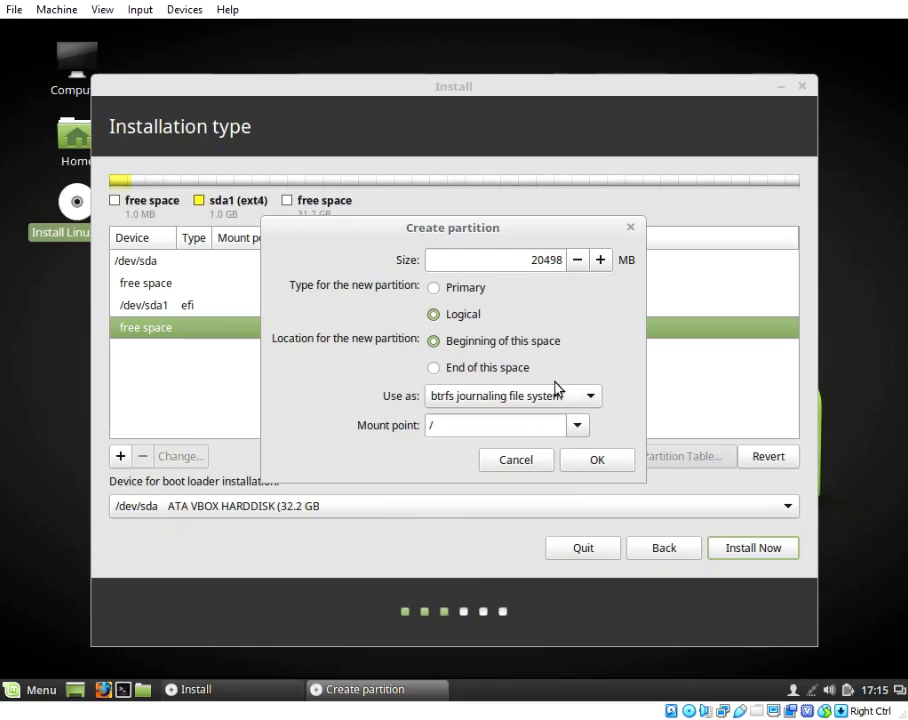
click(584, 462)
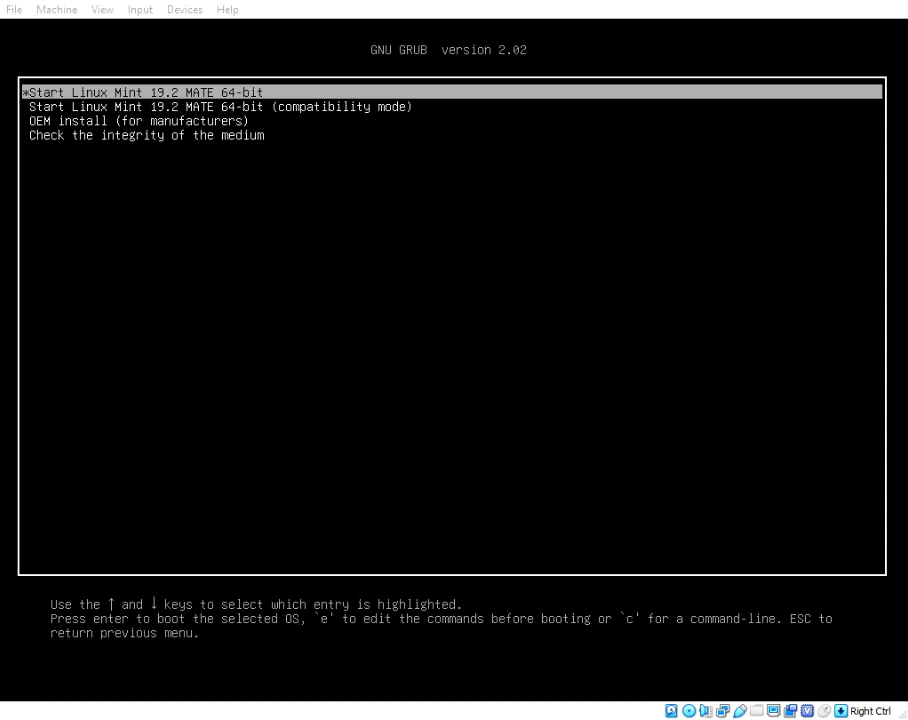
- Boot the 'Start Linux Mint 19.2 MATE 64-bit' entry from the GRUB menu
key(Return)
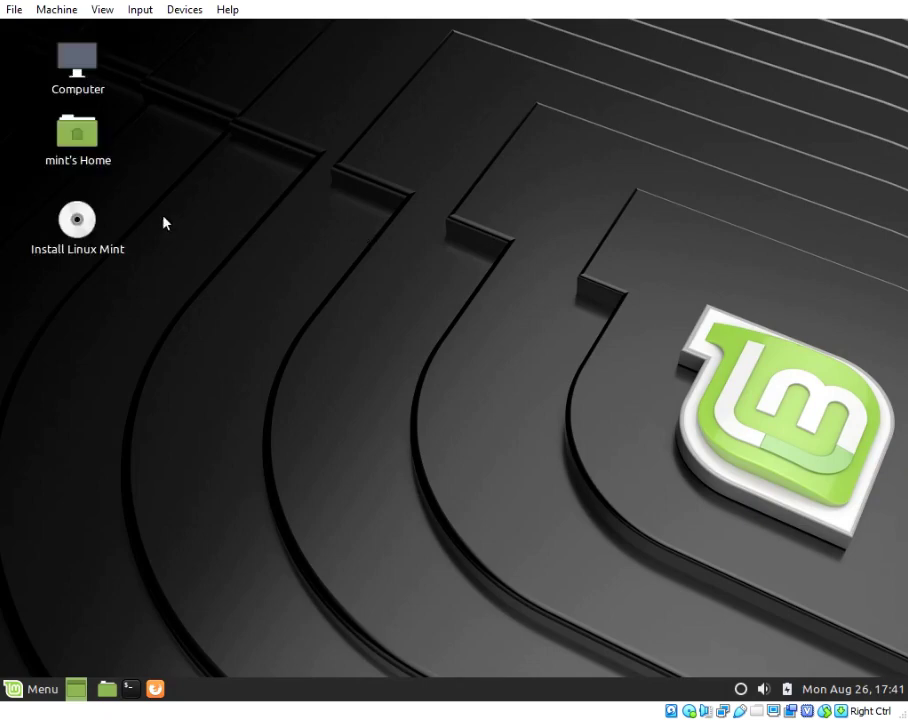
- Launch Install Linux Mint and accept English, English (US) keyboard, and no third-party software
click(86, 218)
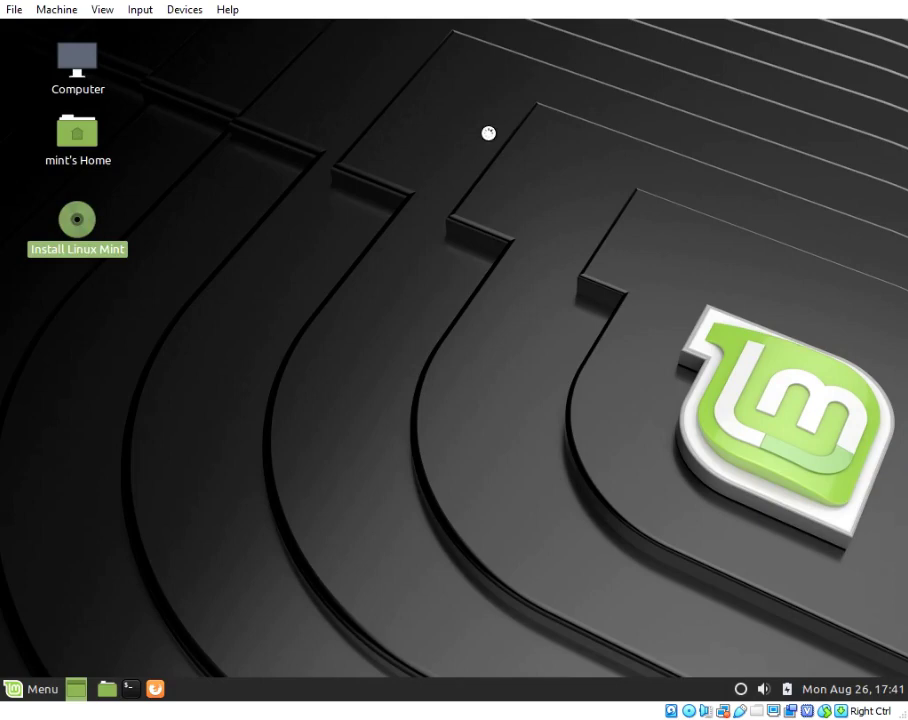
click(745, 89)
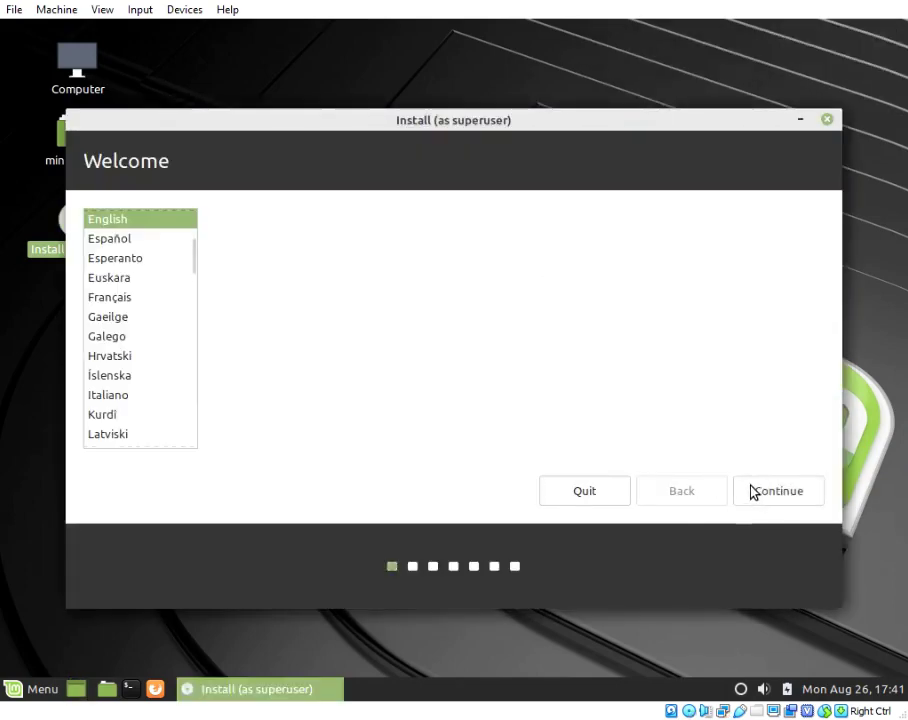
click(752, 491)
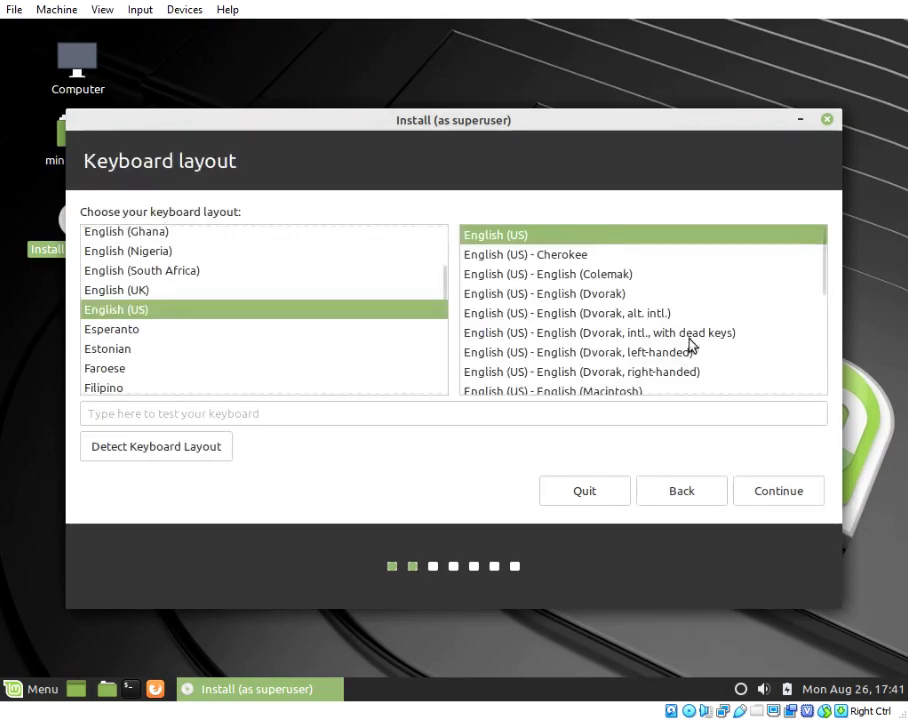
click(746, 491)
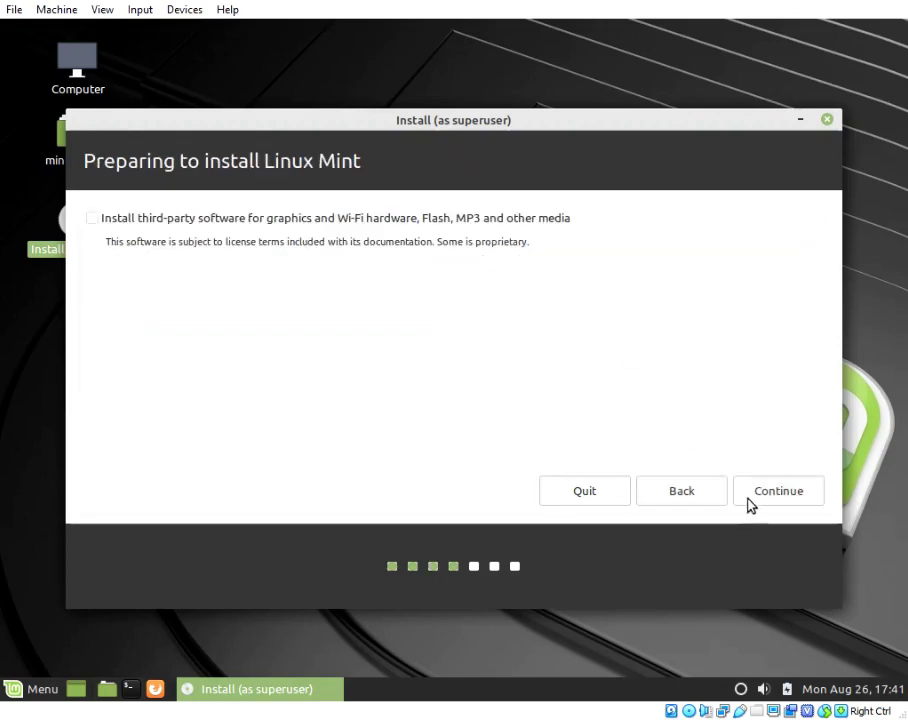
click(749, 497)
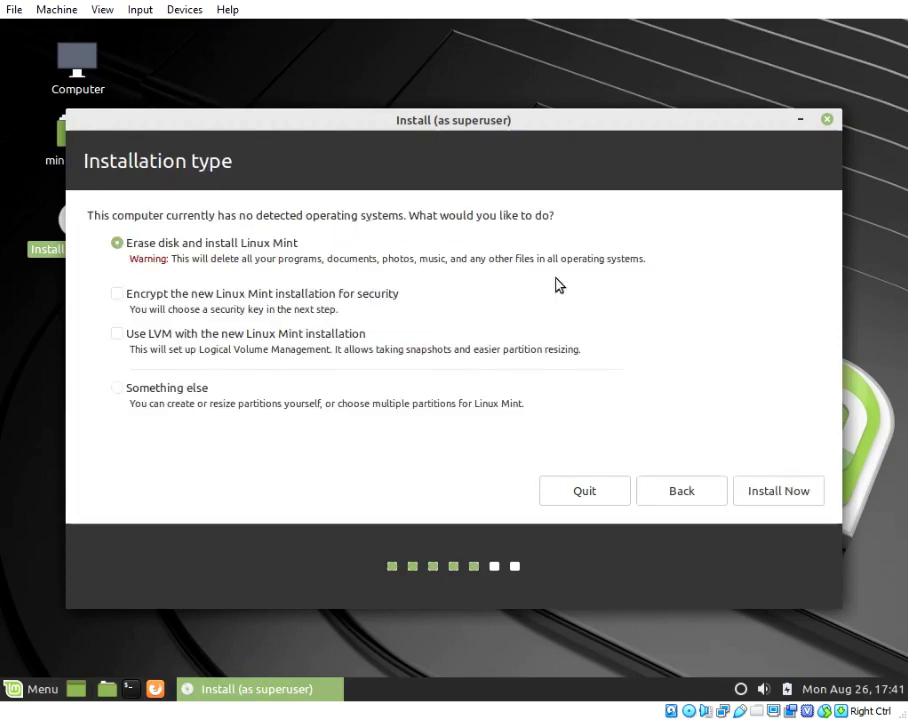
- Choose manual partitioning with /dev/sda1 as root, try installing, then go back at the missing-EFI warning
click(176, 389)
click(754, 492)
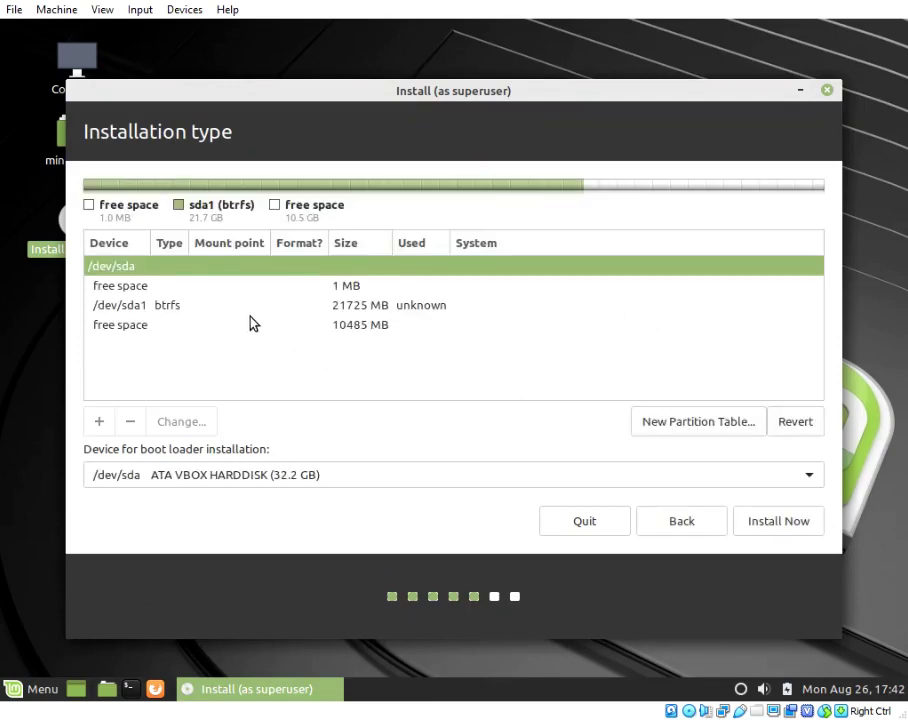
click(224, 306)
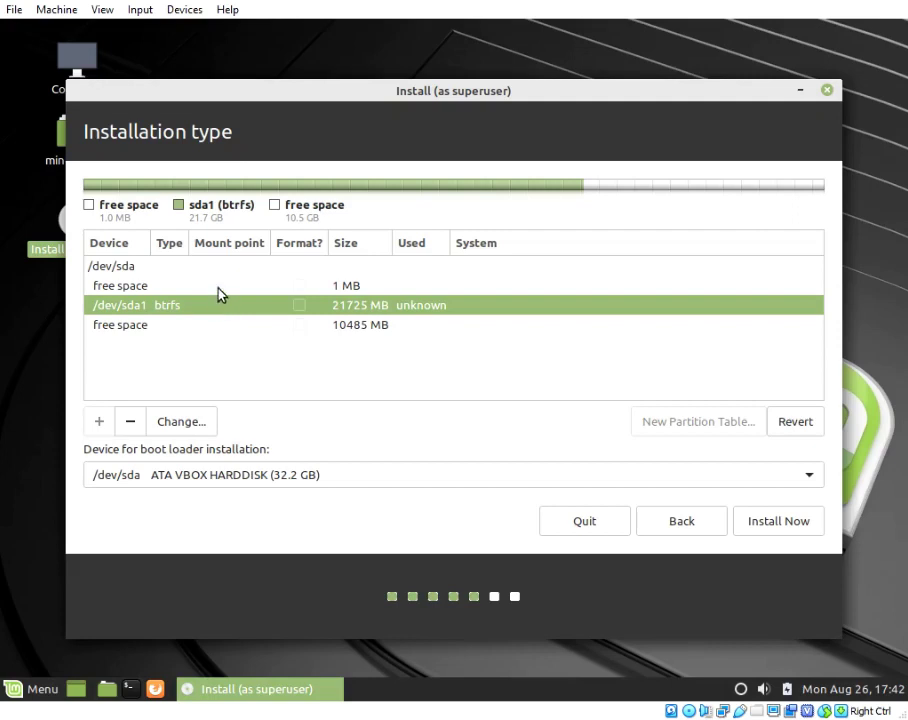
click(220, 288)
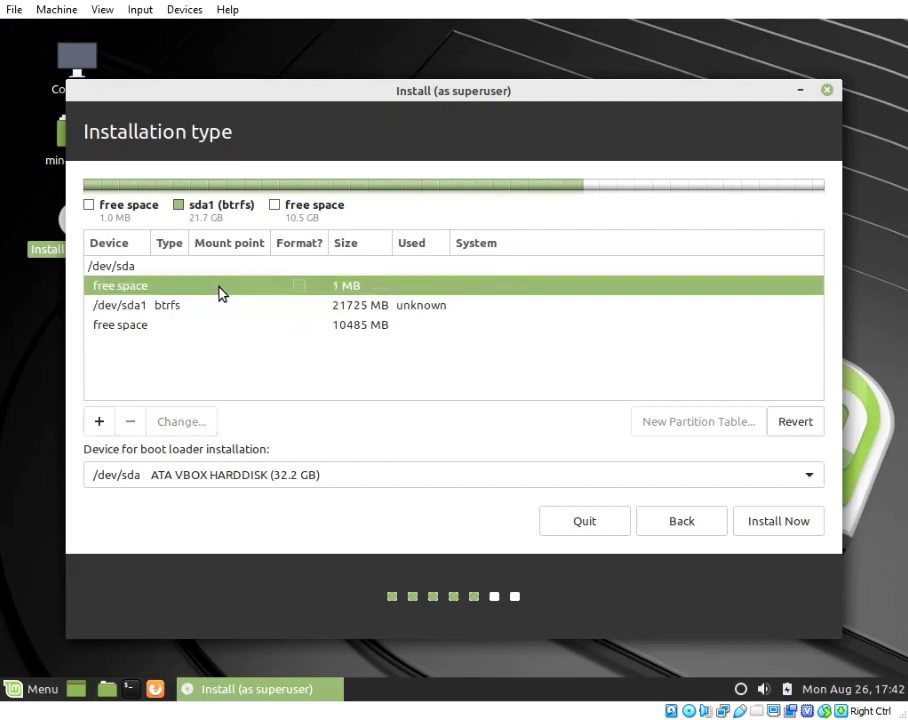
click(218, 306)
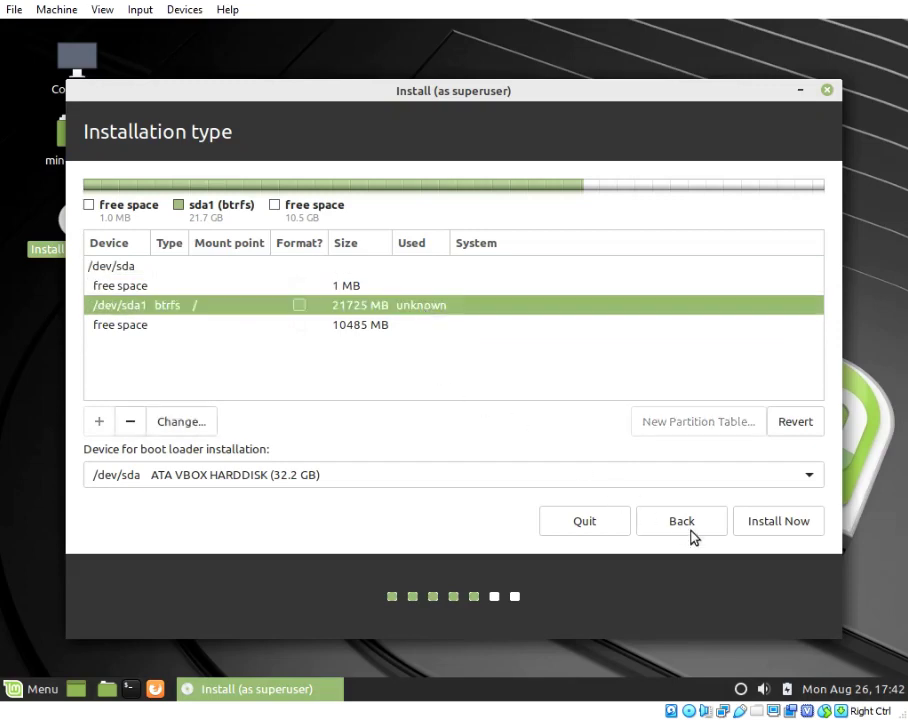
click(771, 521)
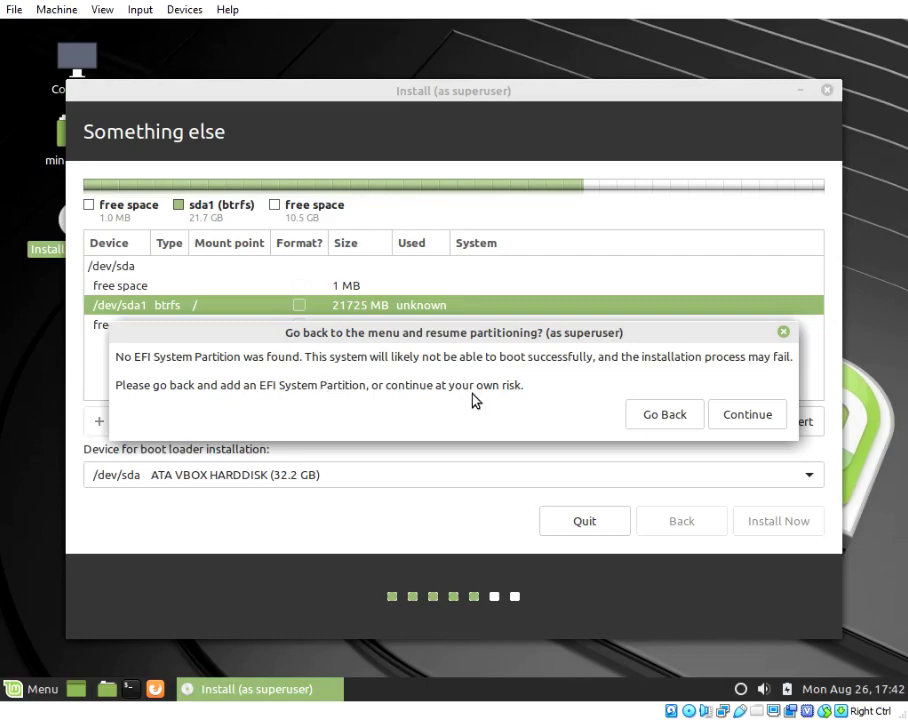
click(664, 415)
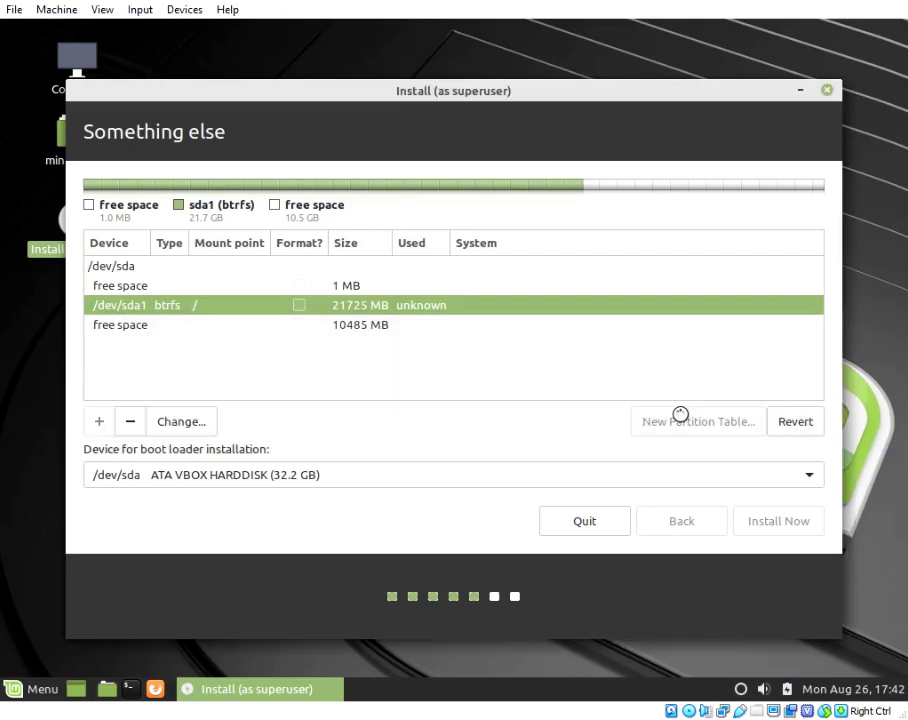
- Create a 1024 MB logical EFI System Partition in the 10485 MB free space and start installing
click(320, 325)
click(102, 422)
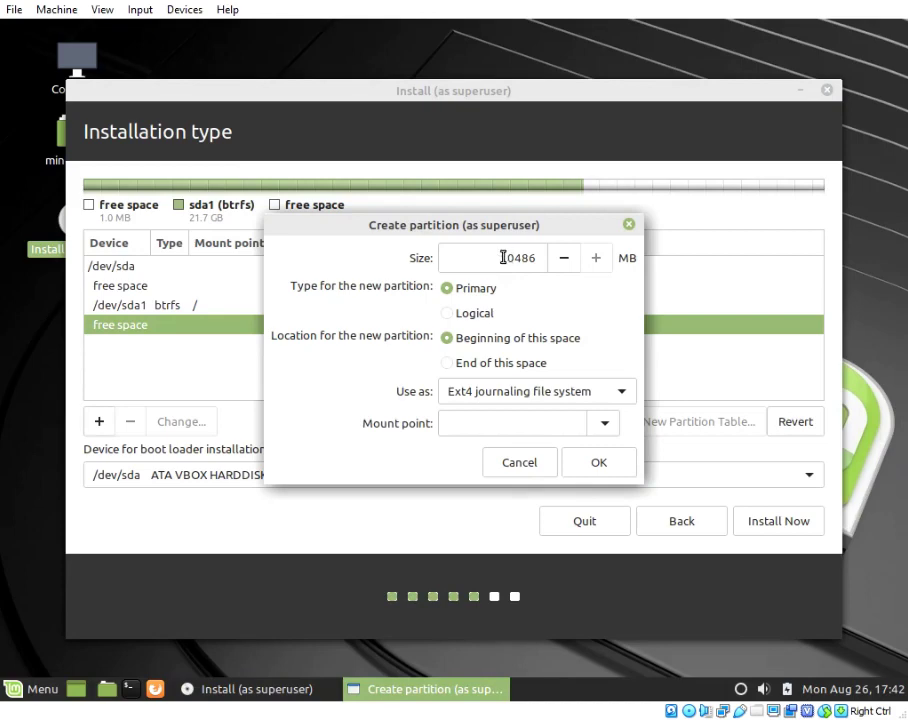
drag(505, 259, 543, 258)
text(1024)
click(462, 318)
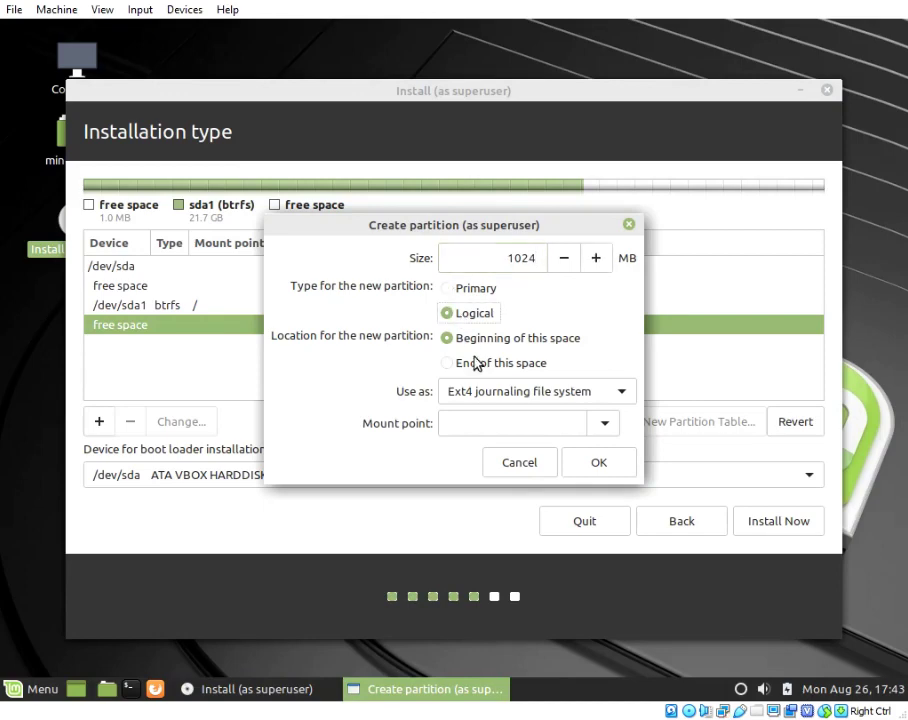
click(486, 395)
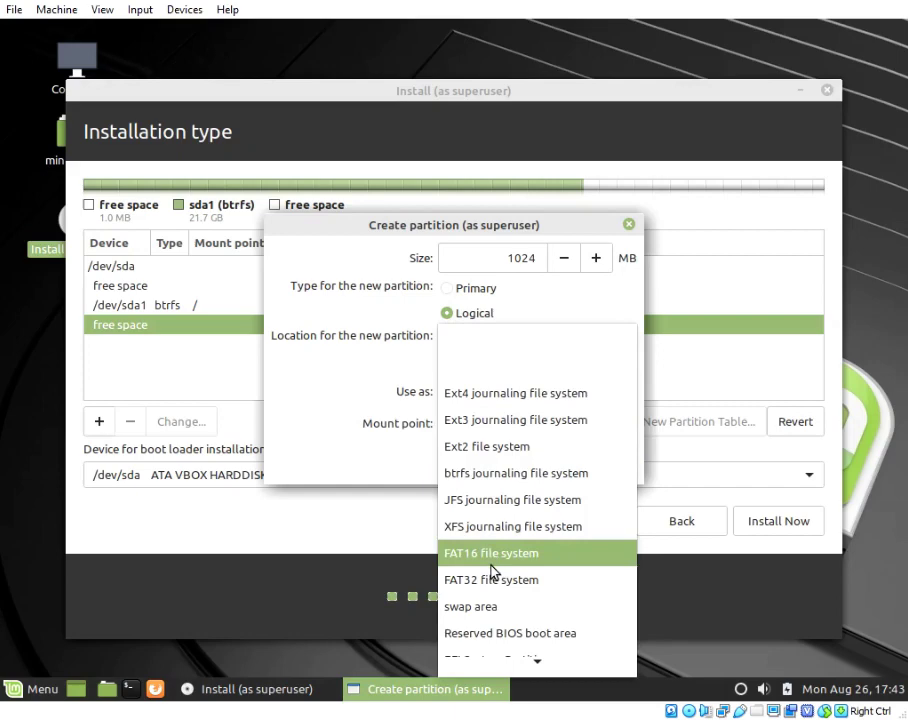
scroll(559, 647, down, 1)
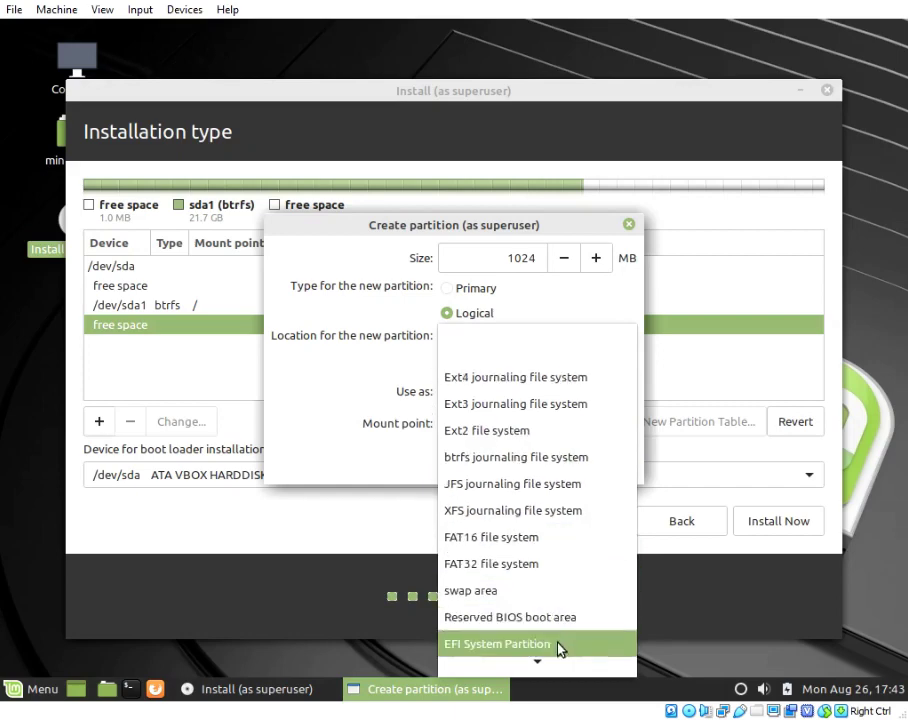
click(549, 651)
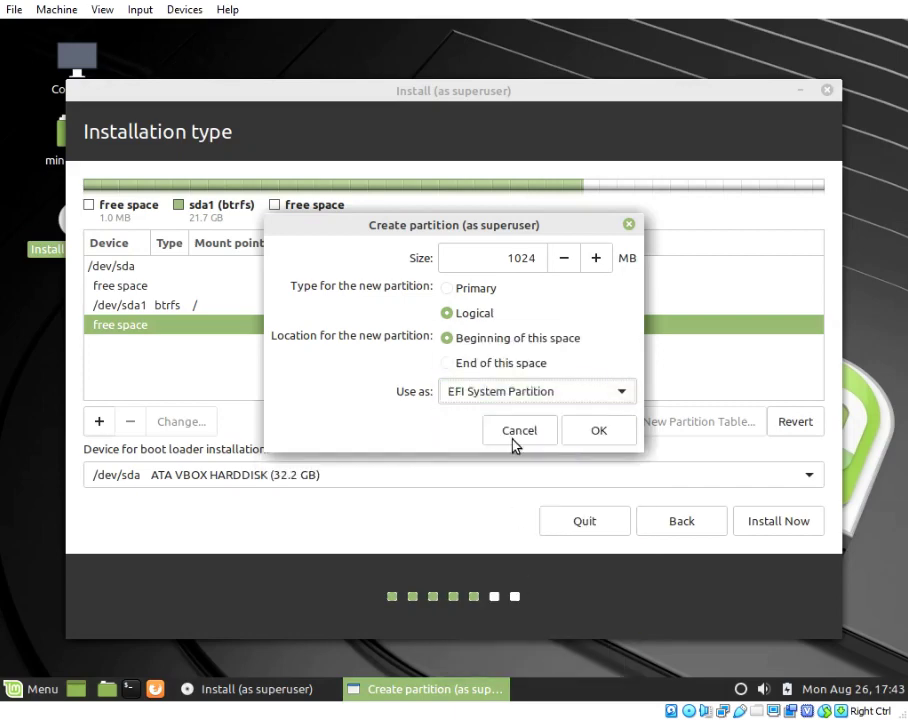
click(593, 429)
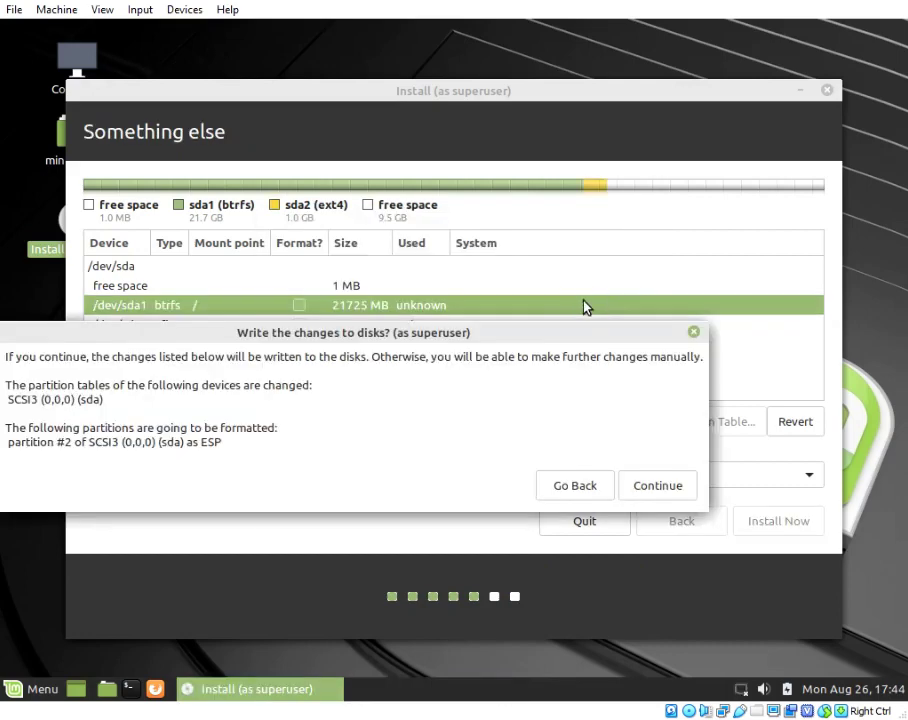
- Approve writing the partition changes to disk and accept New York as the location
click(655, 486)
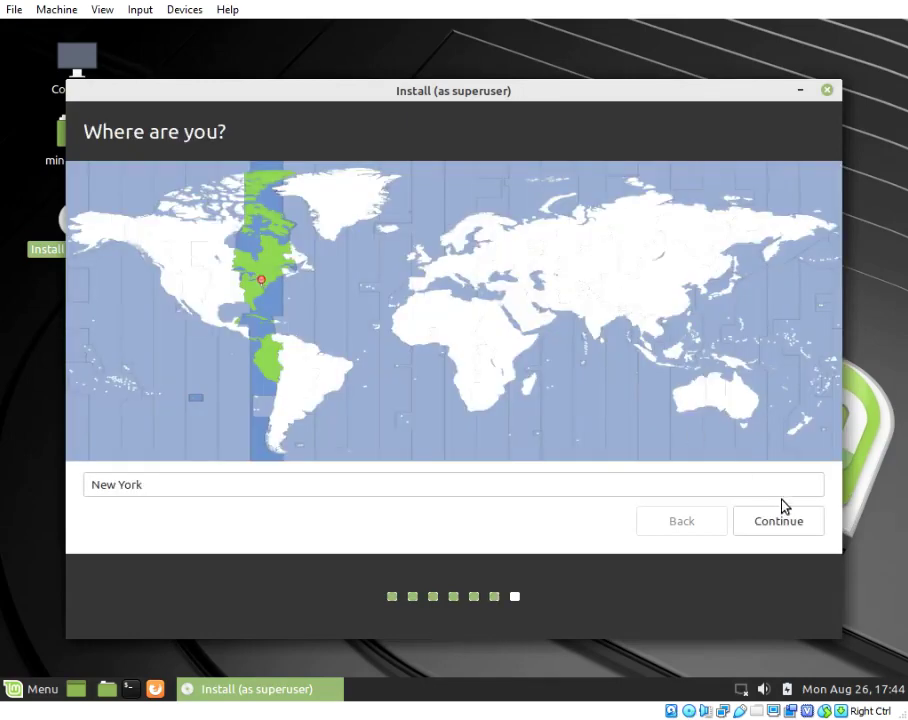
click(781, 516)
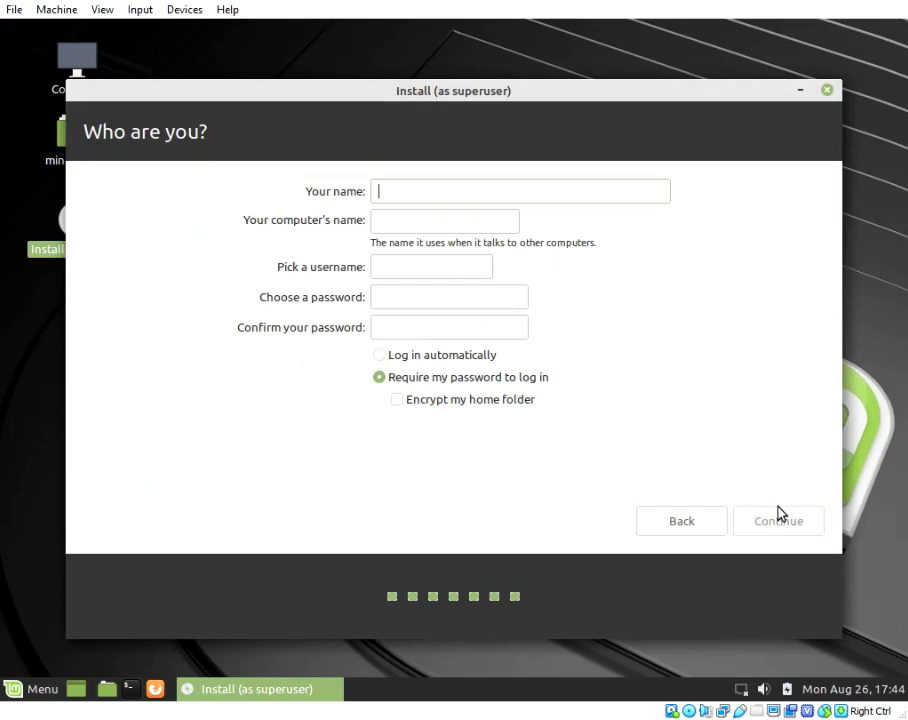
- Enter the user's name and change the computer name to lm192
text(lm)
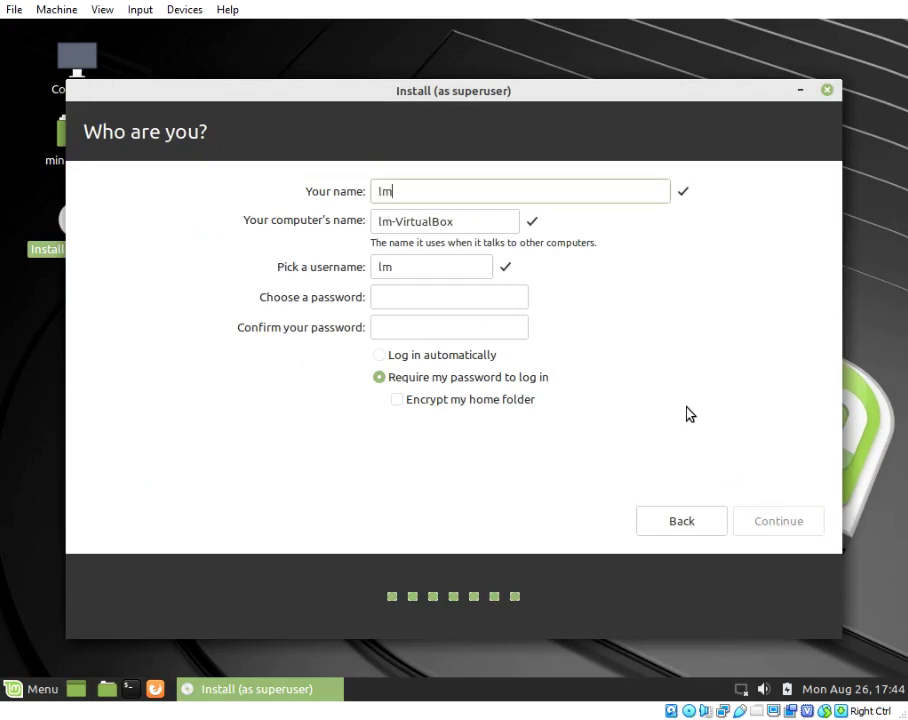
key(Tab)
key(End)
key(BackSpace)
key(BackSpace)
key(BackSpace)
key(BackSpace)
key(BackSpace)
key(BackSpace)
key(BackSpace)
key(BackSpace)
key(BackSpace)
key(BackSpace)
key(BackSpace)
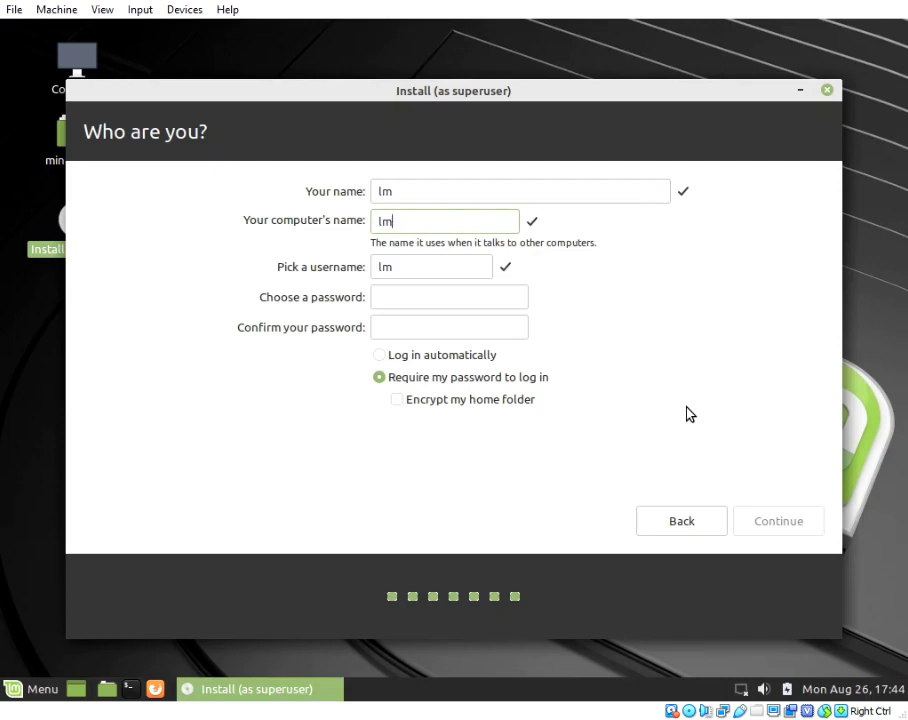
text(192)
- Enter and confirm the account password, then submit the account details
key(Tab)
key(Tab)
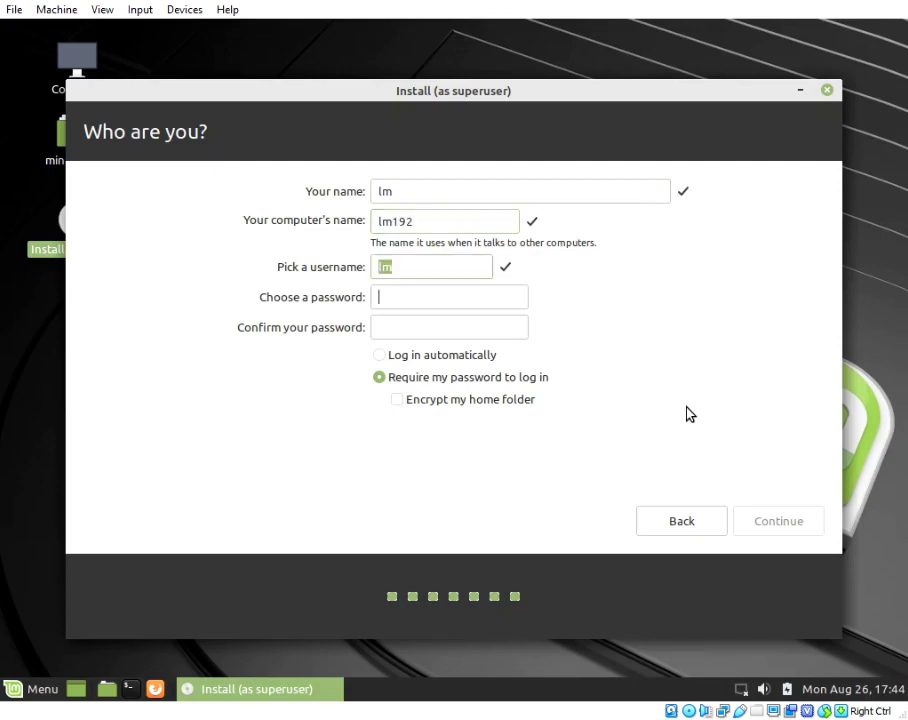
text(12345)
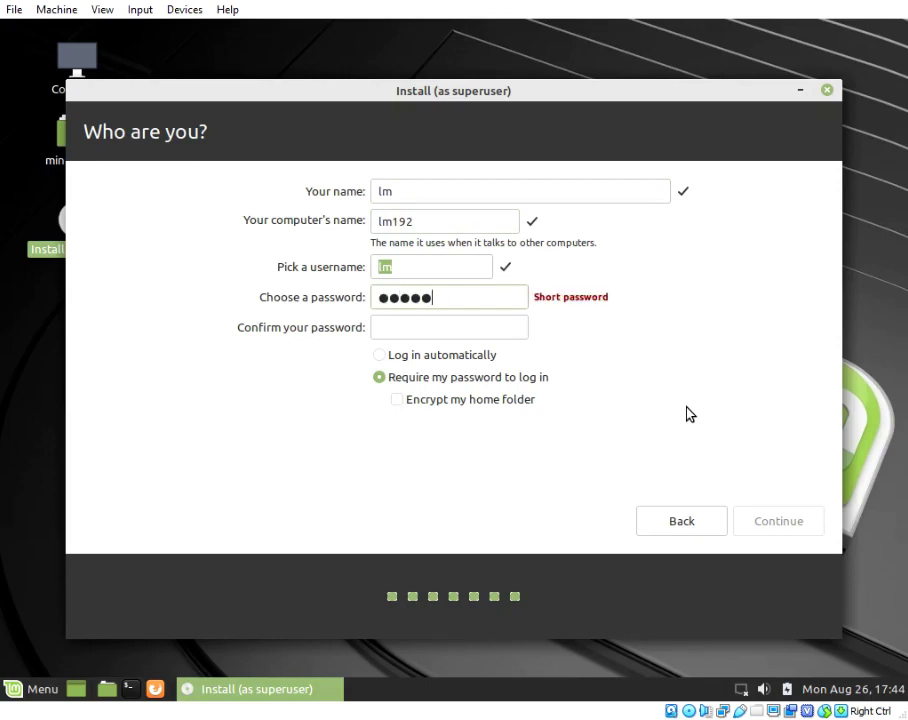
text(678)
key(Tab)
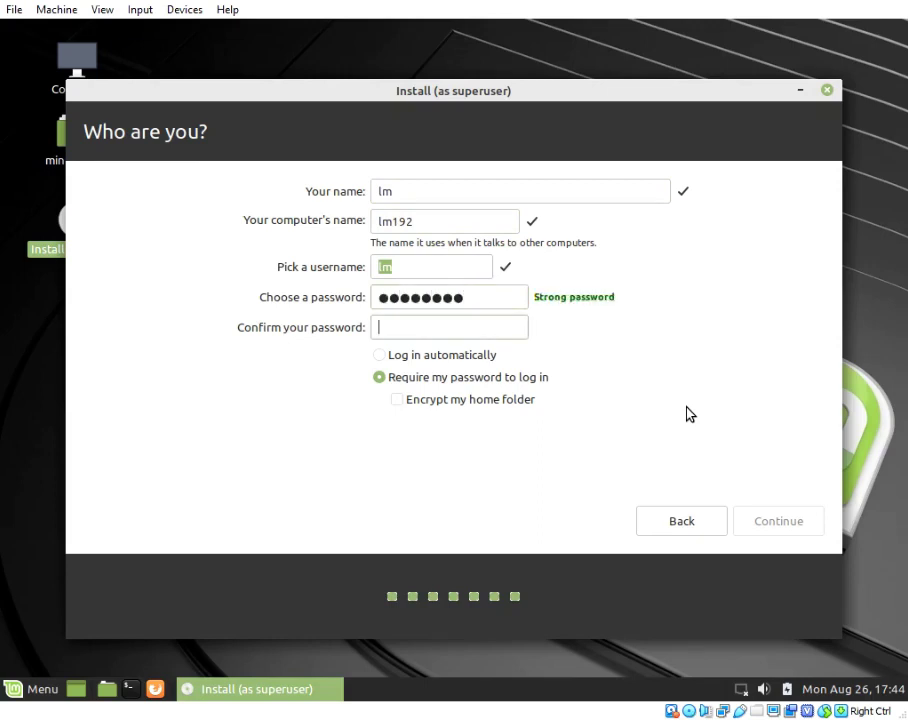
text(123456)
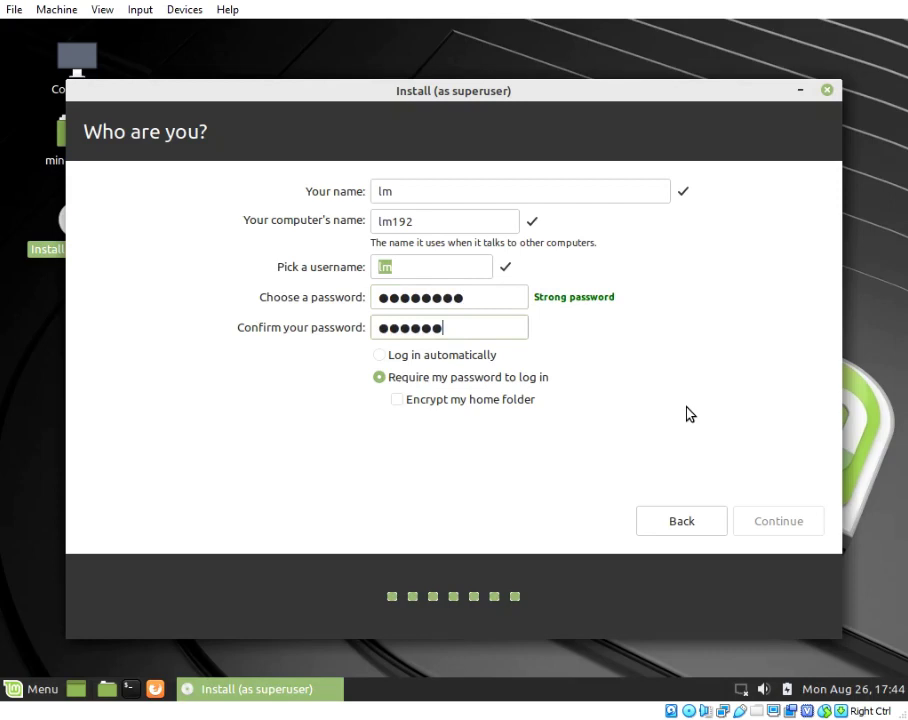
text(78)
key(Return)
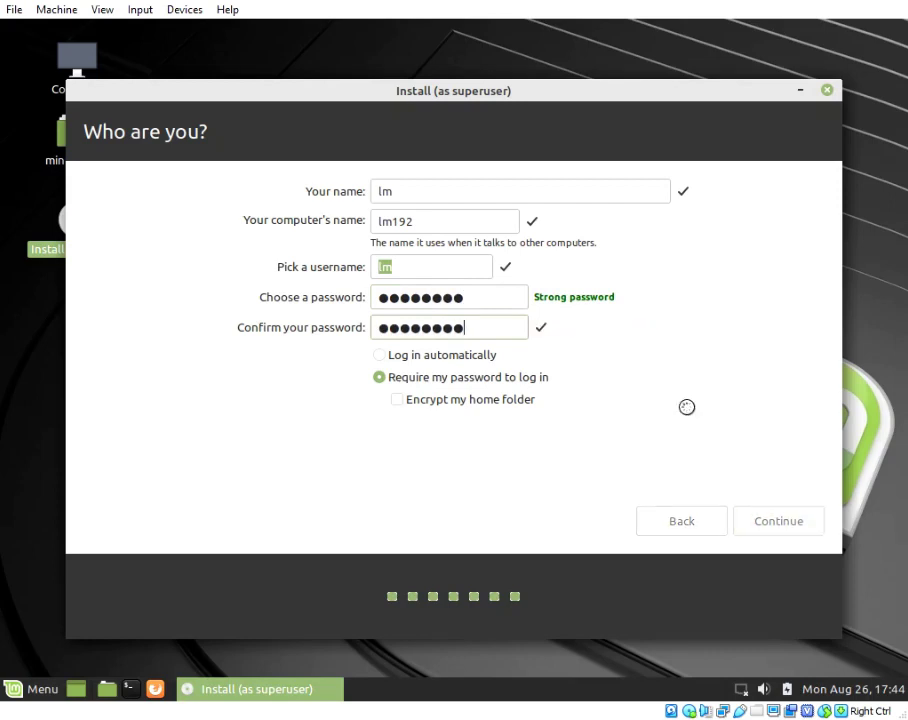